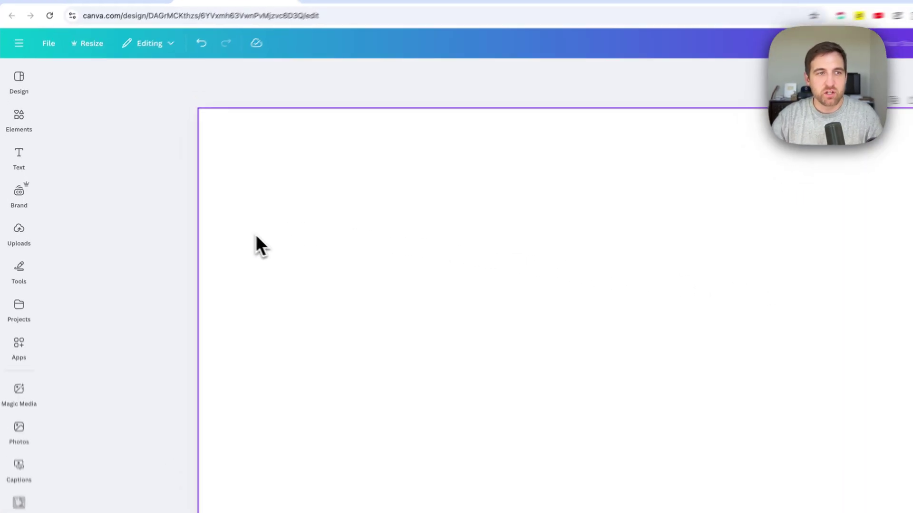
Open the Photos category in Elements to list recently used and trending photos.
click(19, 82)
click(19, 159)
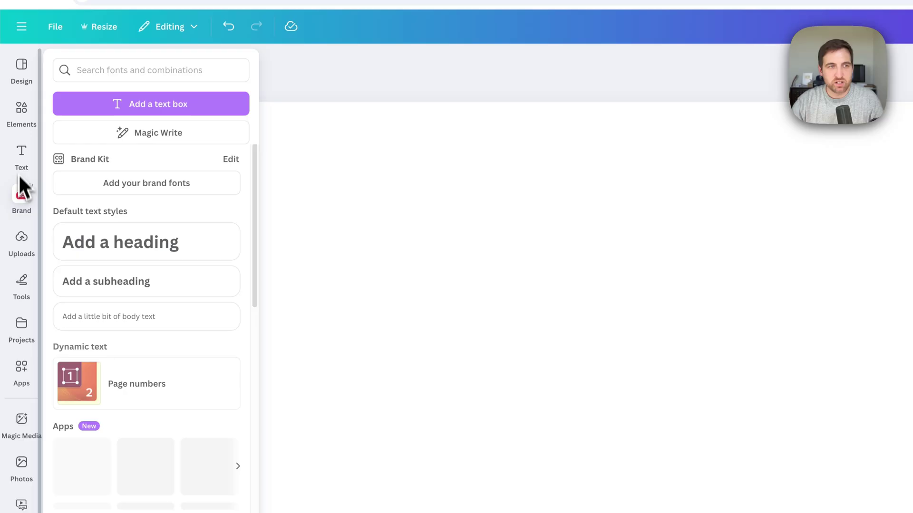
click(23, 115)
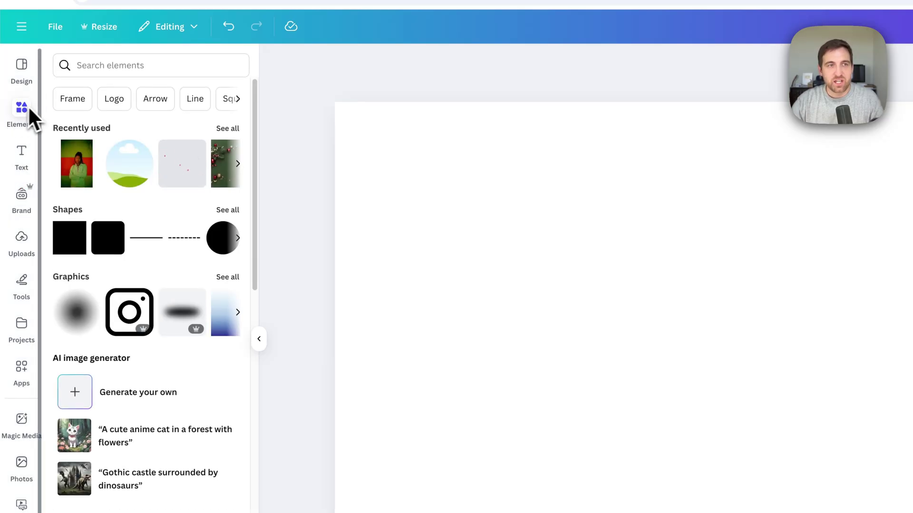
click(124, 67)
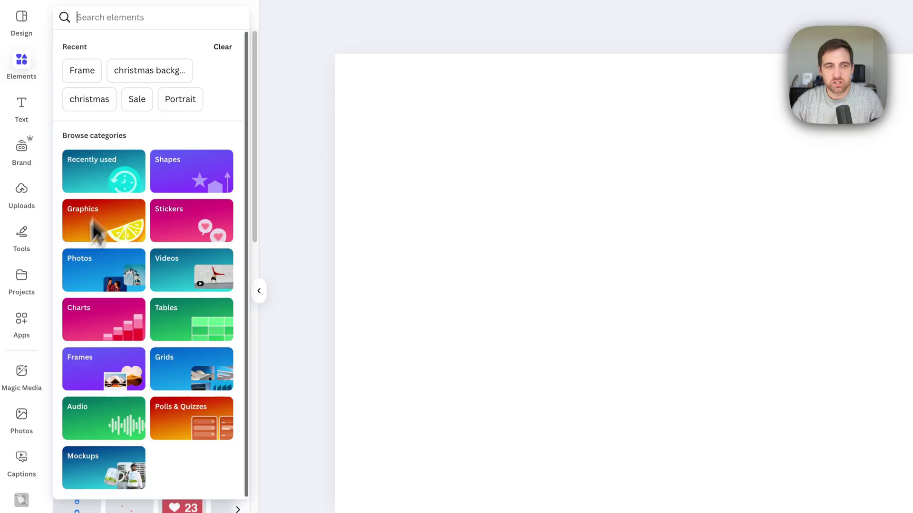
click(104, 269)
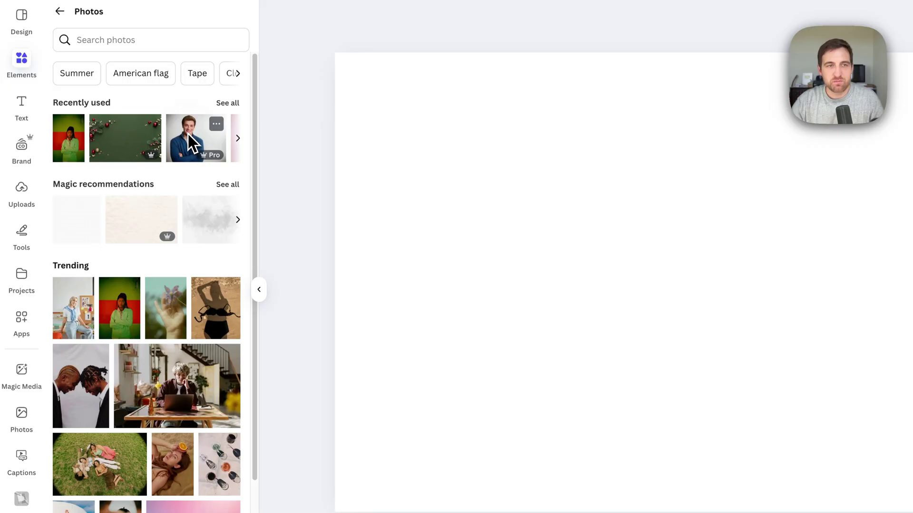
Add the recently used blue-sweater portrait to the page, move it left and shrink it.
drag(187, 133, 494, 132)
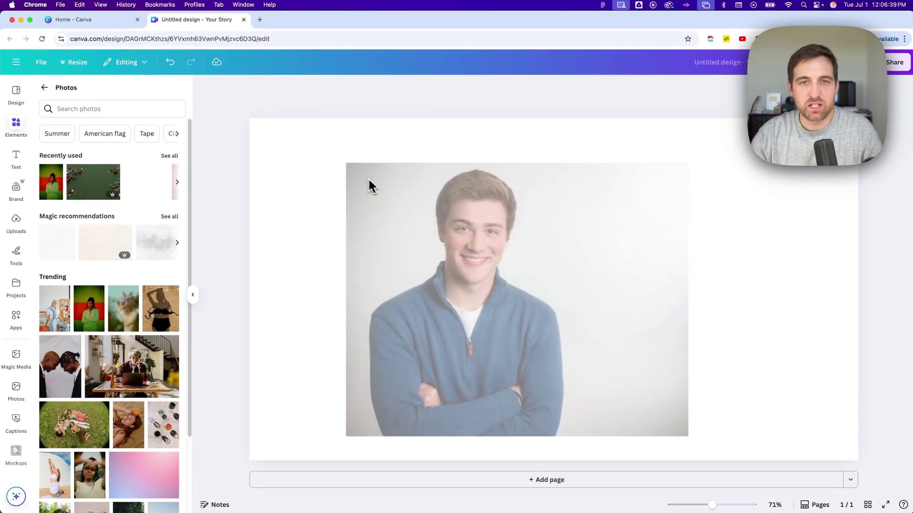
drag(369, 182, 333, 178)
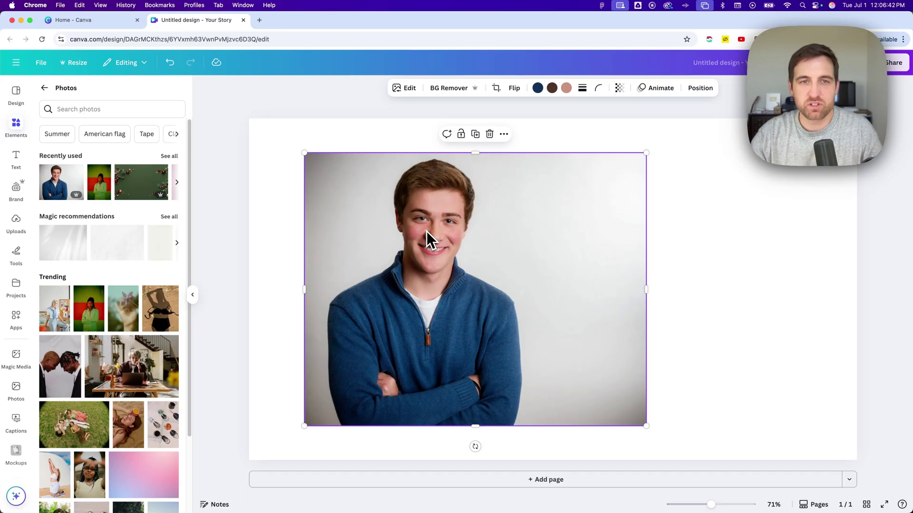
key(Delete)
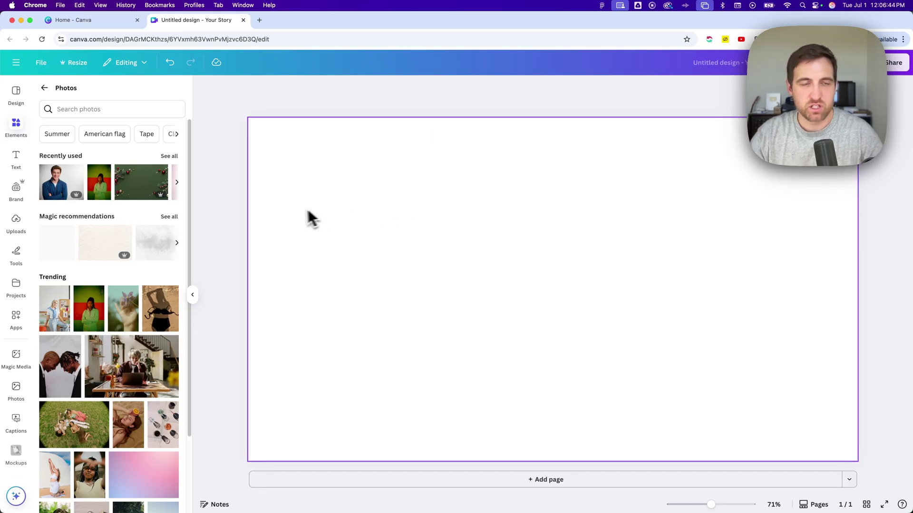
click(60, 185)
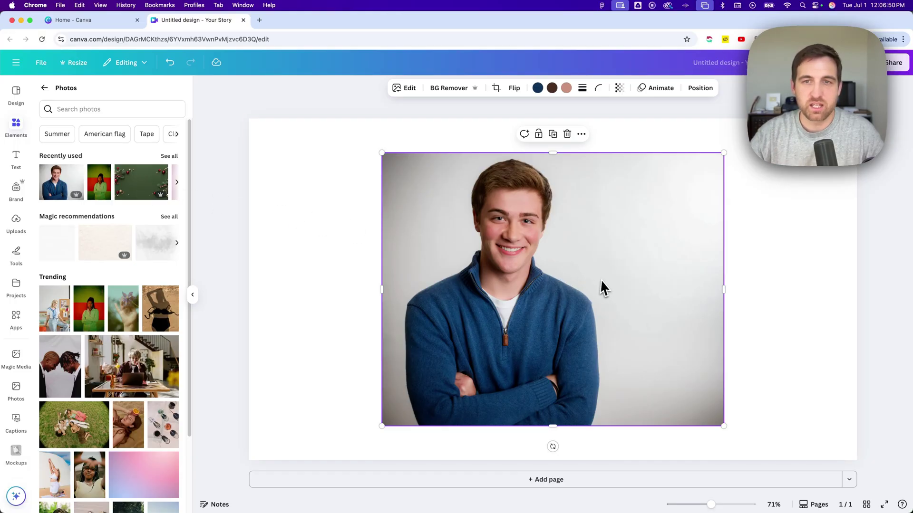
drag(602, 288, 518, 251)
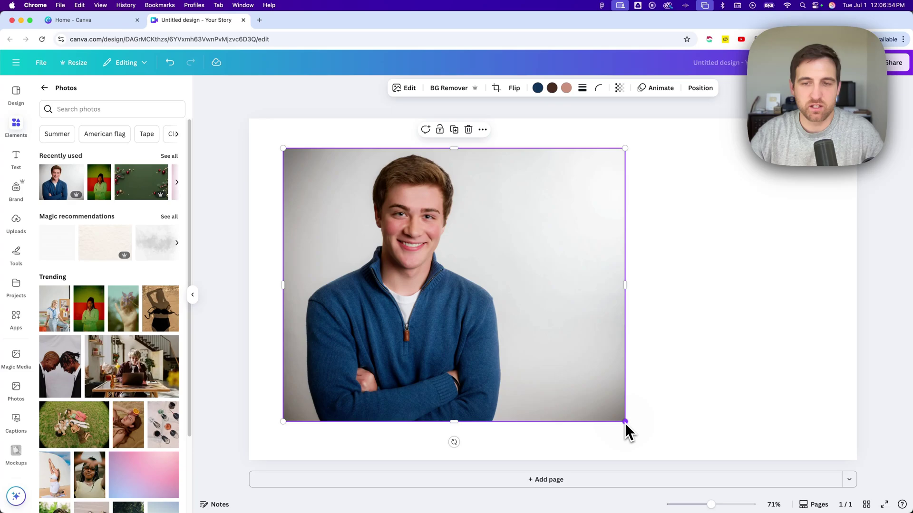
drag(625, 425, 504, 352)
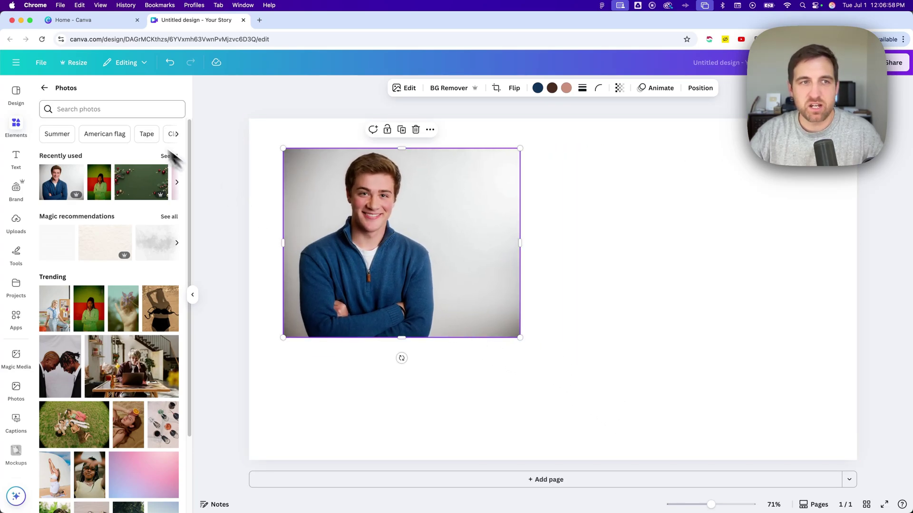
Search Elements for 'frames' and show all frame shapes.
click(44, 90)
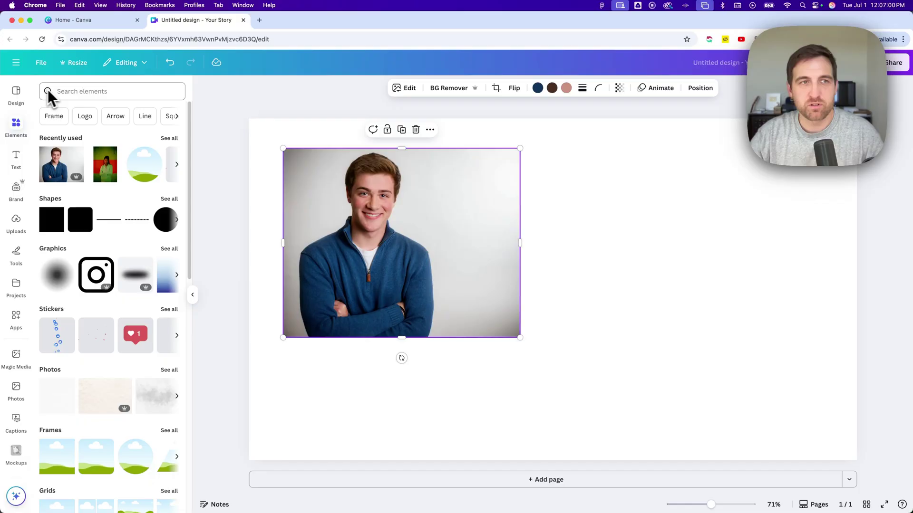
click(68, 90)
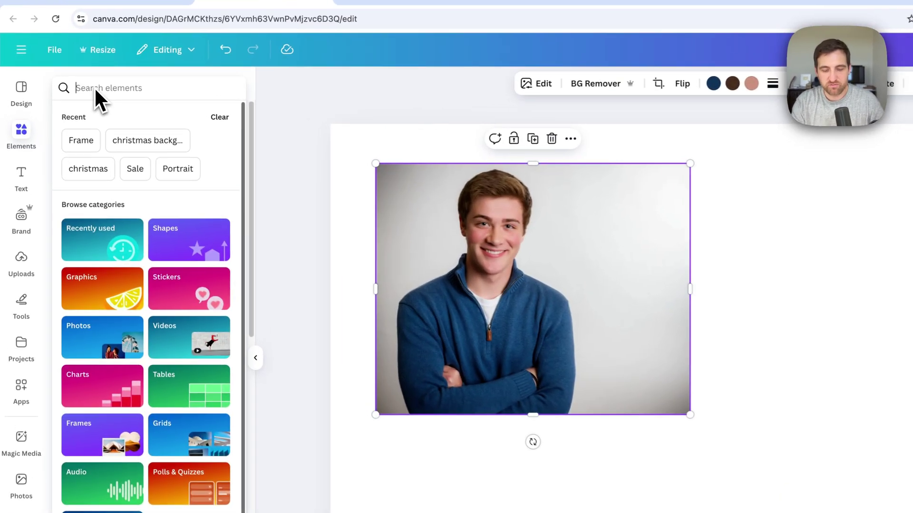
text(frames)
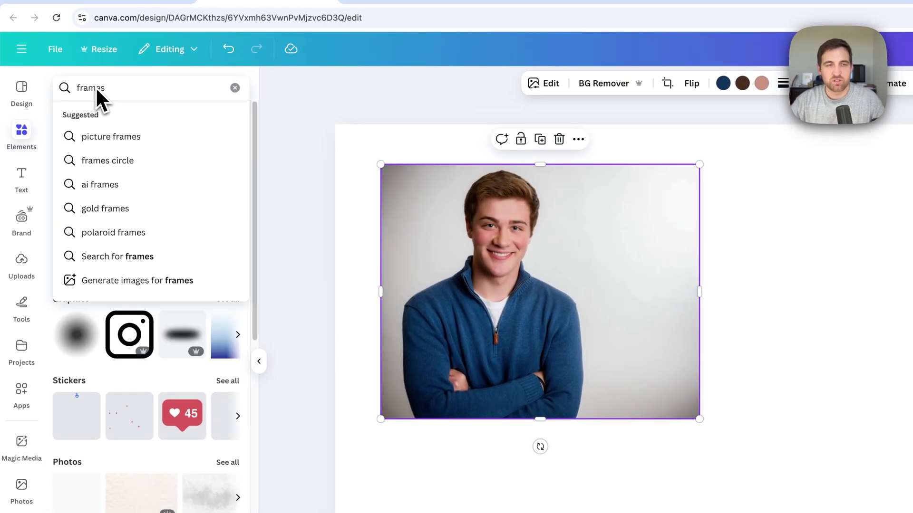
key(Return)
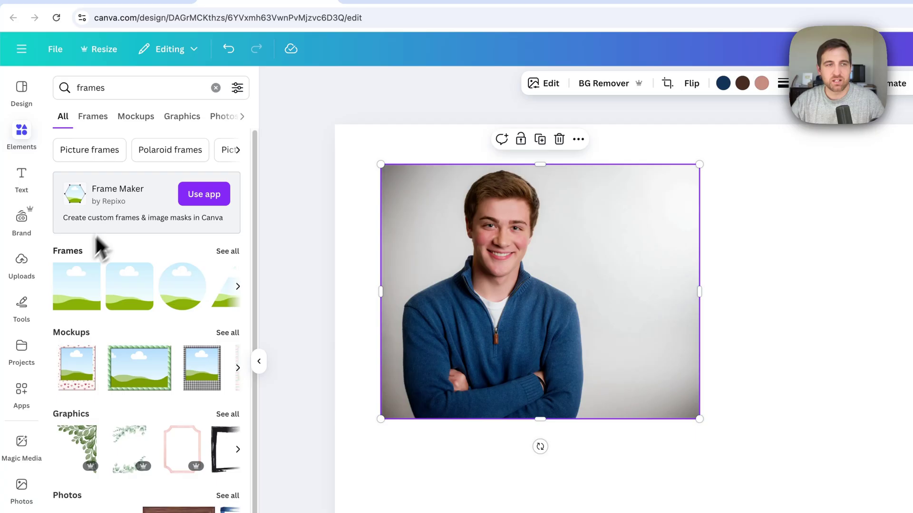
click(223, 252)
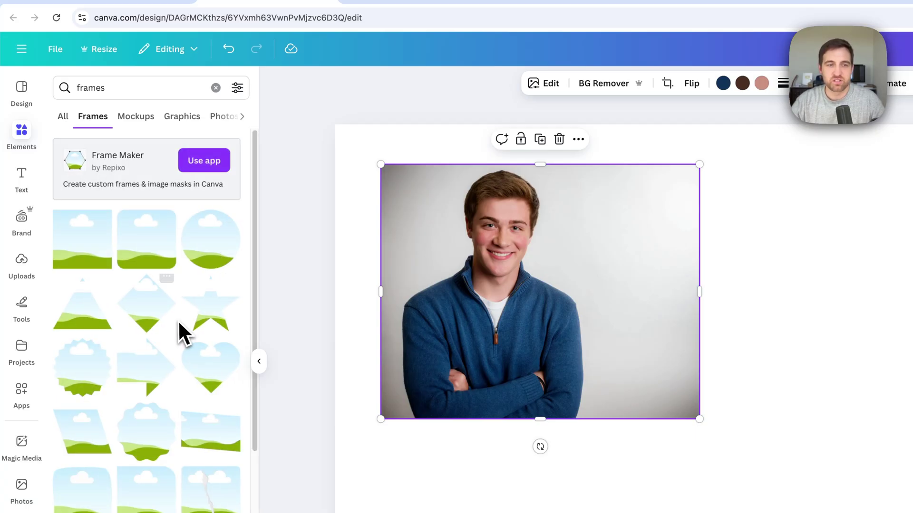
scroll(178, 321, down, 3)
scroll(179, 320, down, 15)
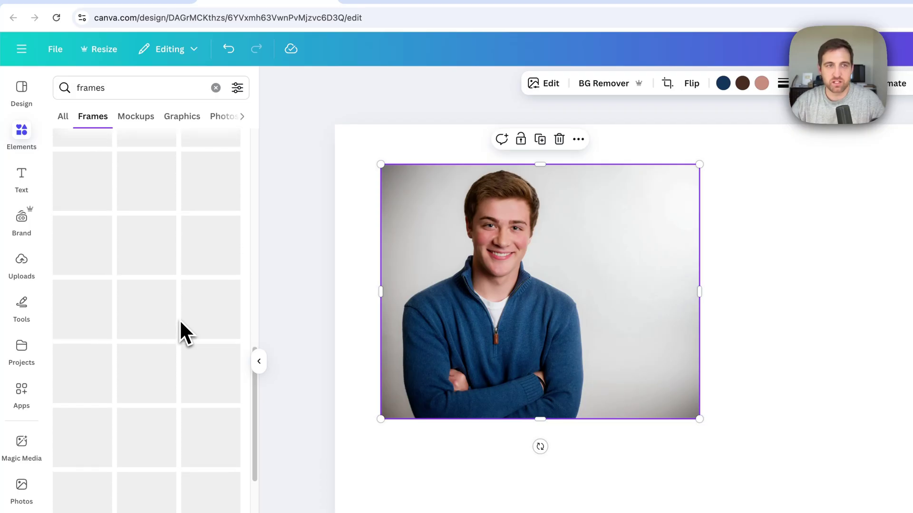
scroll(179, 318, up, 15)
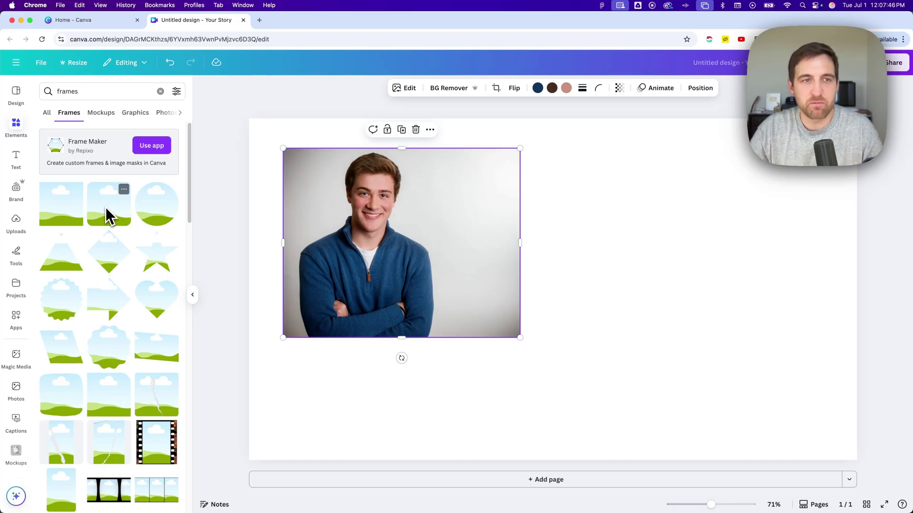
Add a square frame, drop the portrait into it, and center the framed photo.
drag(106, 206, 612, 196)
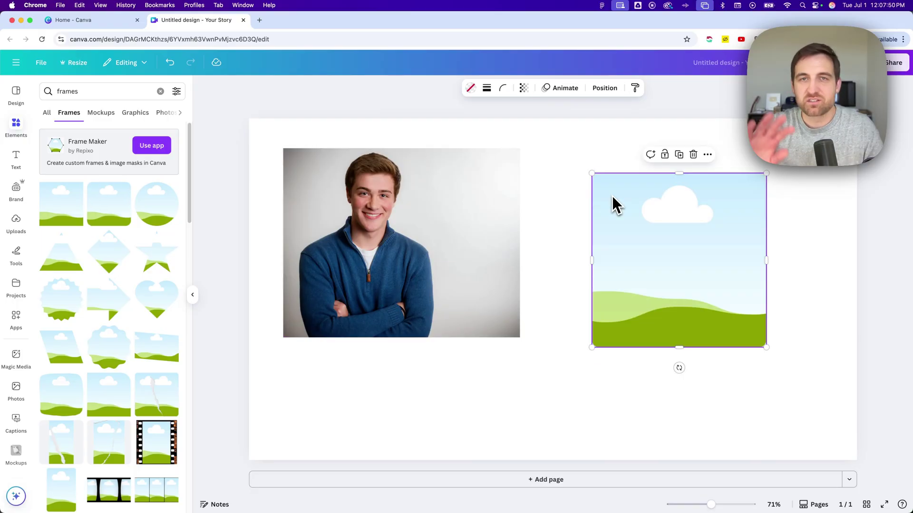
click(461, 219)
click(668, 240)
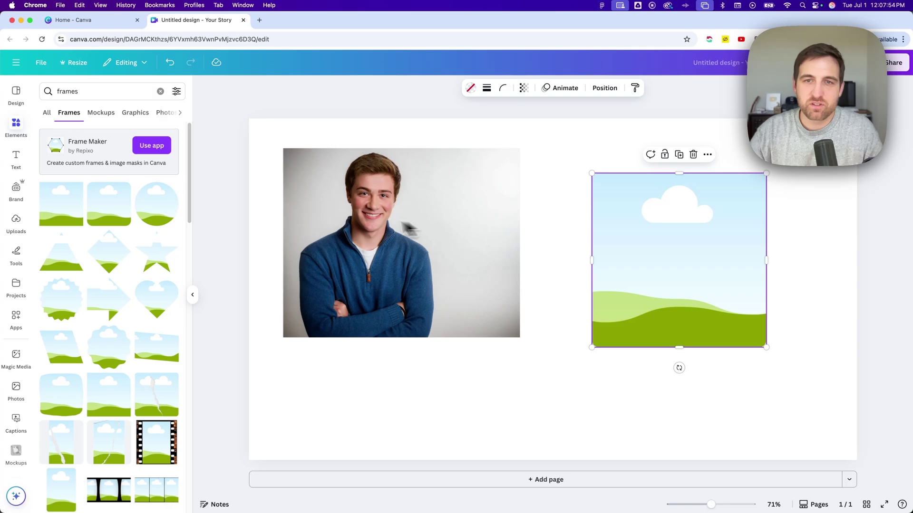
click(406, 226)
drag(394, 209, 664, 227)
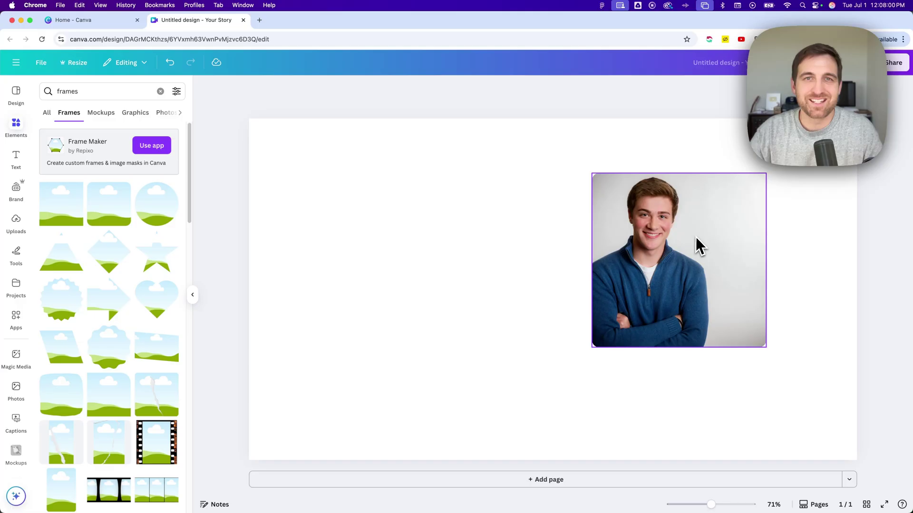
drag(712, 245, 567, 227)
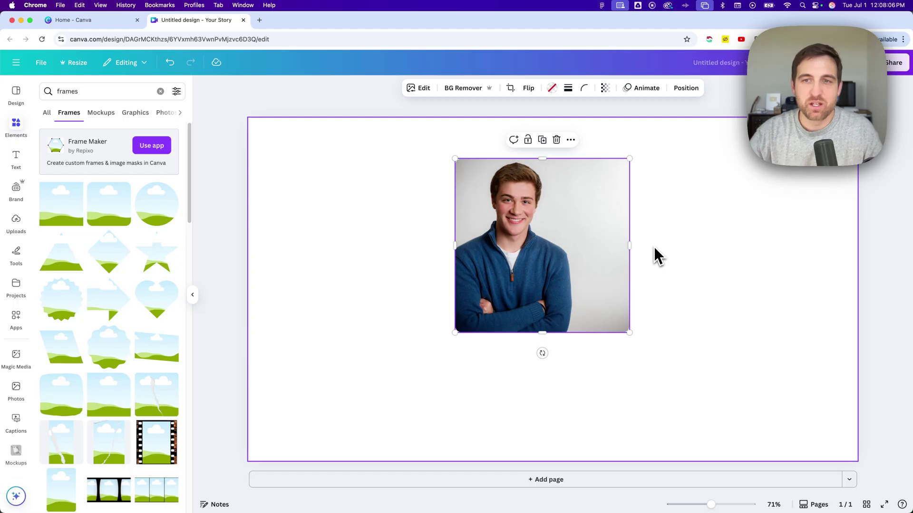
Enlarge the portrait's crop area and shift the image slightly right within the frame.
double_click(550, 223)
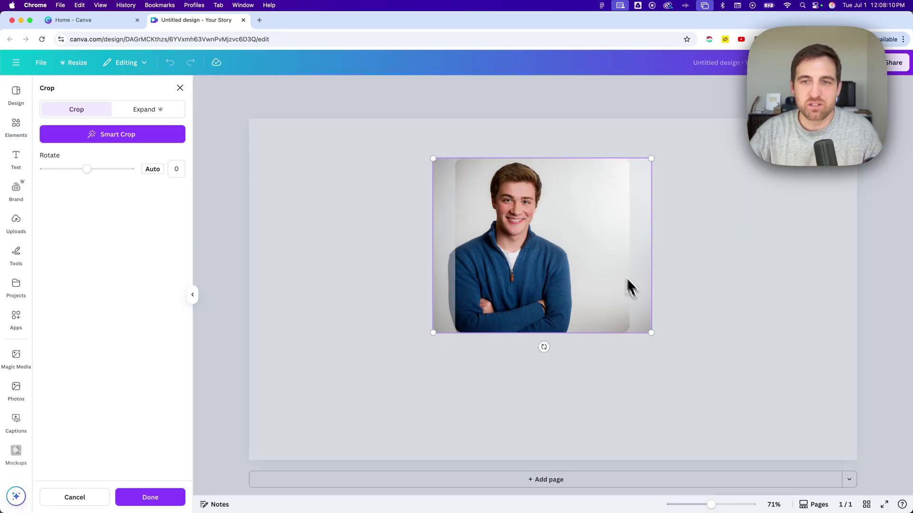
drag(652, 334, 692, 365)
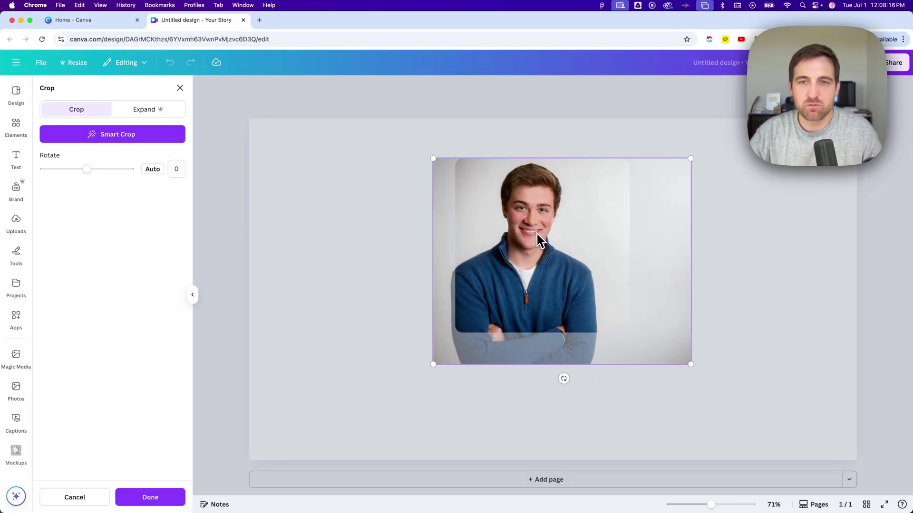
drag(536, 233, 555, 232)
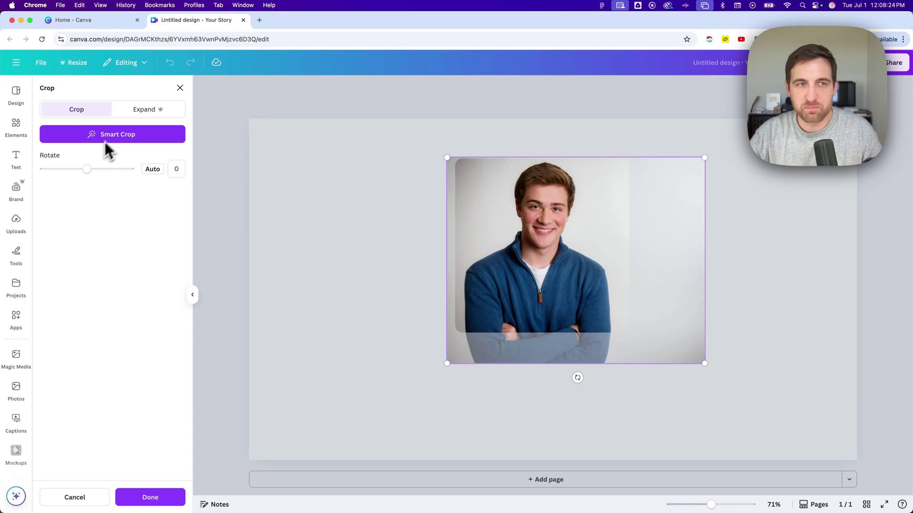
Detach the portrait from its frame, move it right, and delete the empty frame.
click(364, 211)
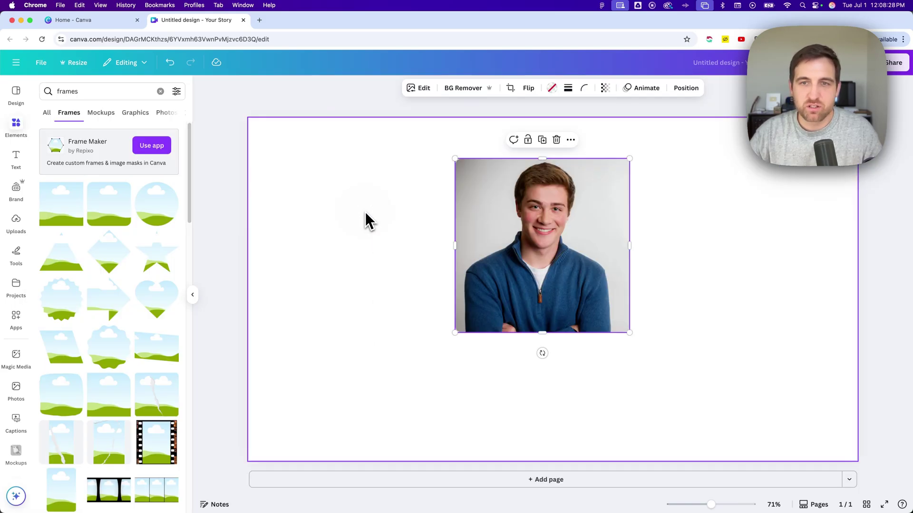
click(780, 218)
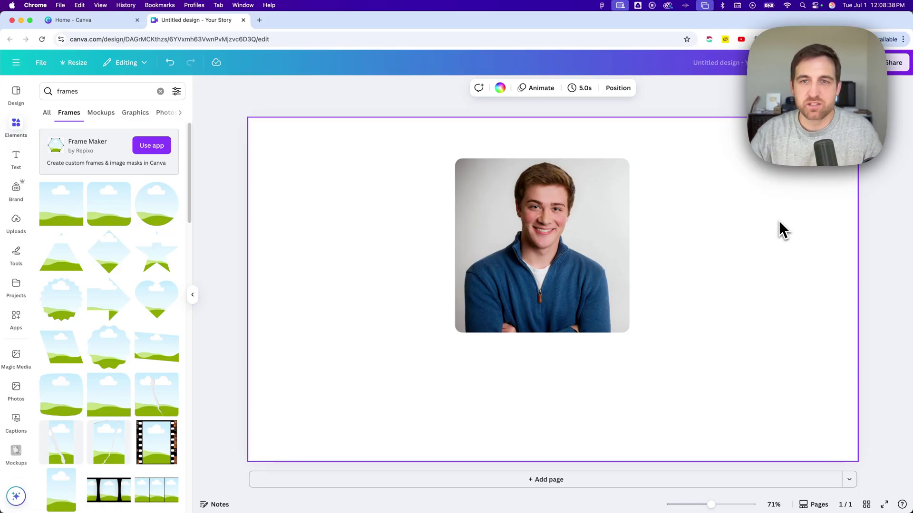
click(523, 212)
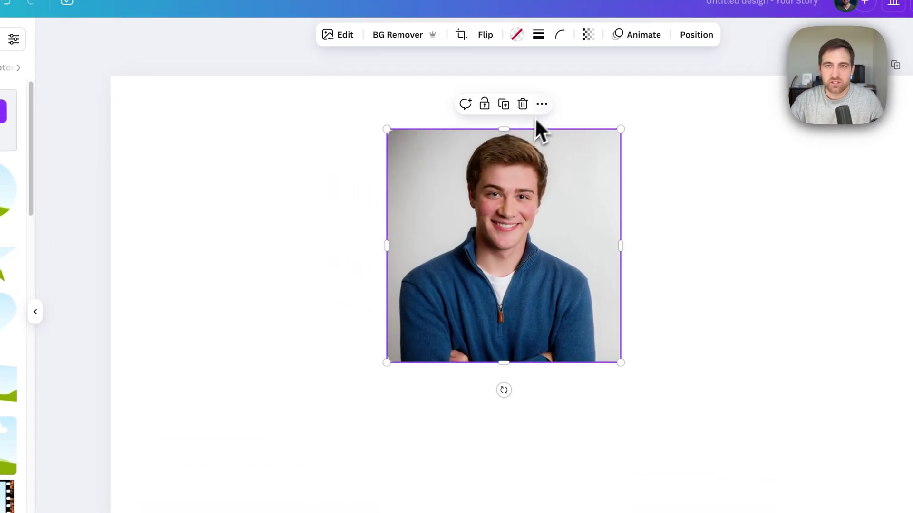
click(541, 104)
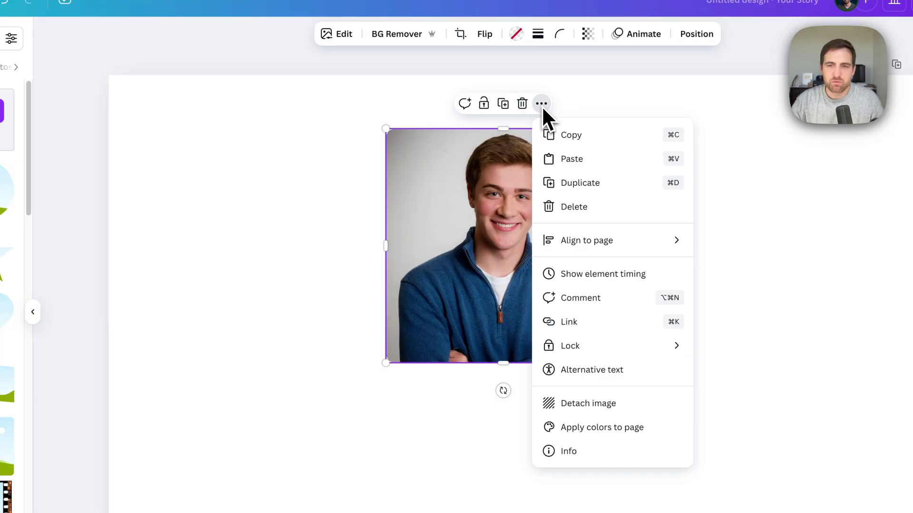
click(582, 401)
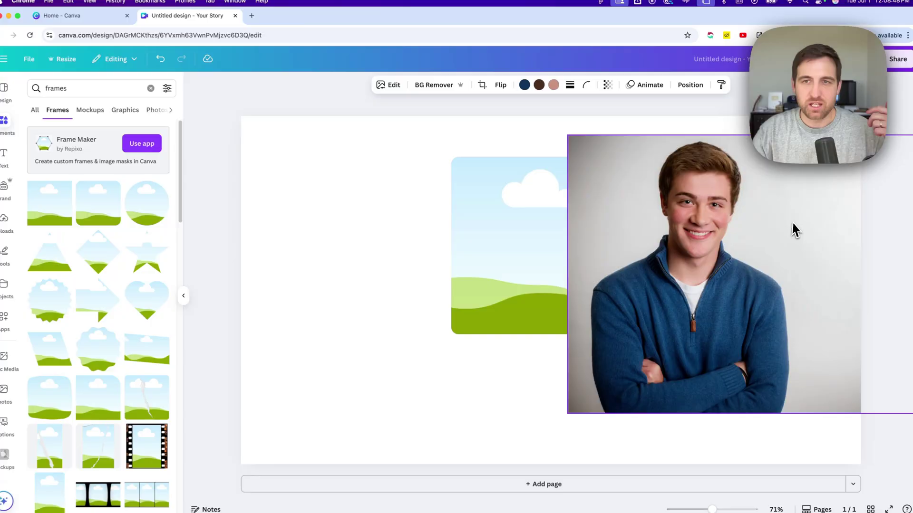
drag(689, 224, 751, 229)
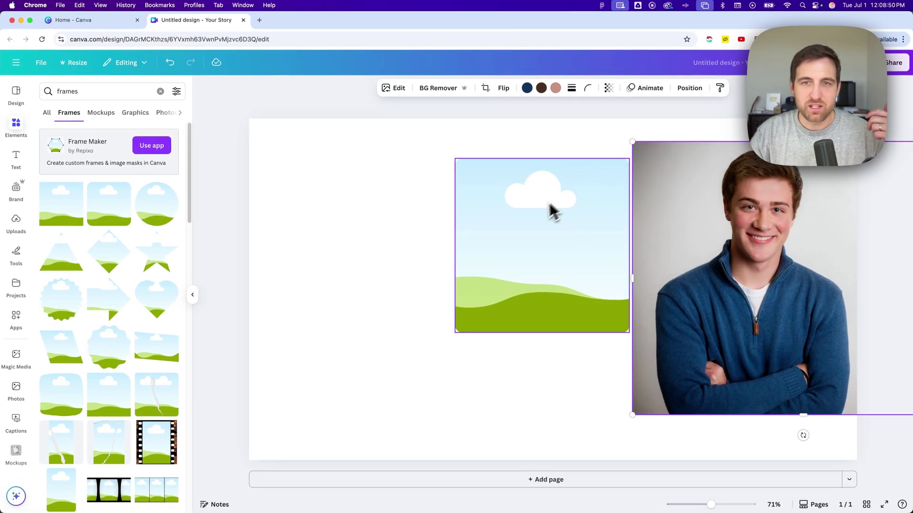
drag(552, 212, 383, 220)
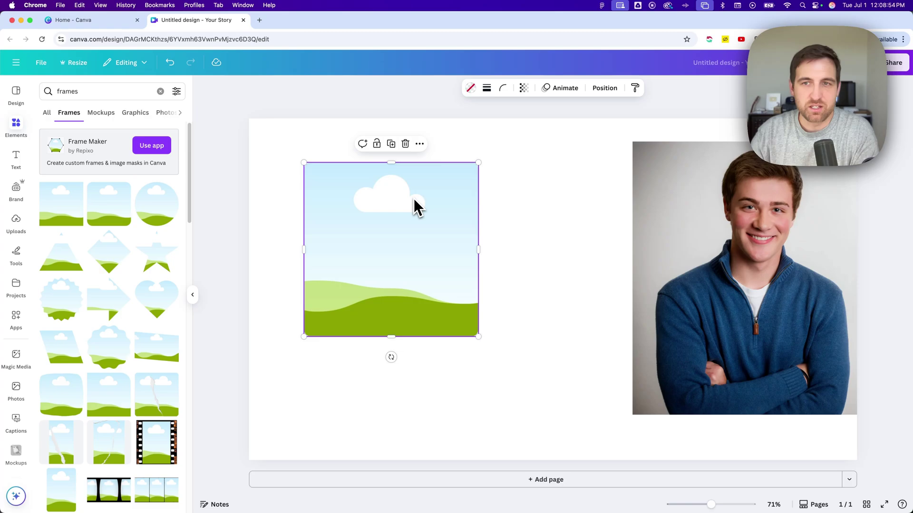
key(Delete)
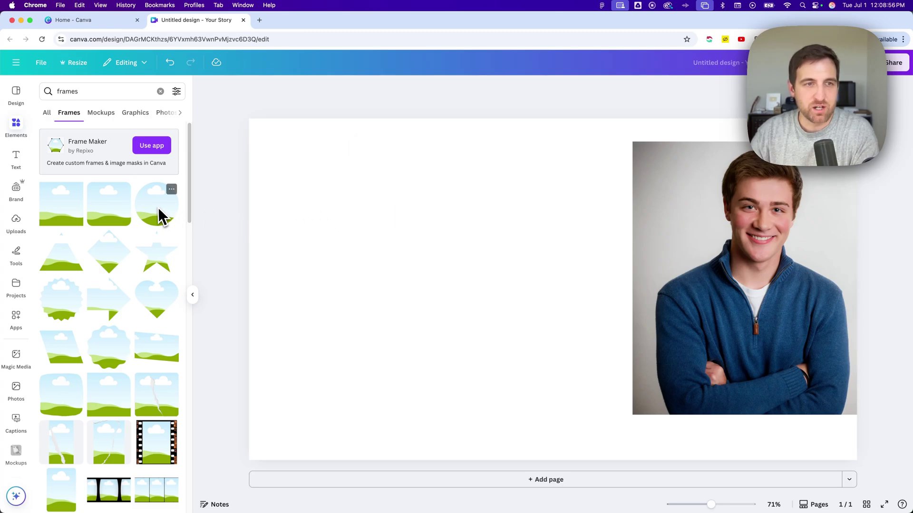
Put the portrait in a circle frame, enlarged and shifted right to show face and arms.
drag(153, 220, 440, 222)
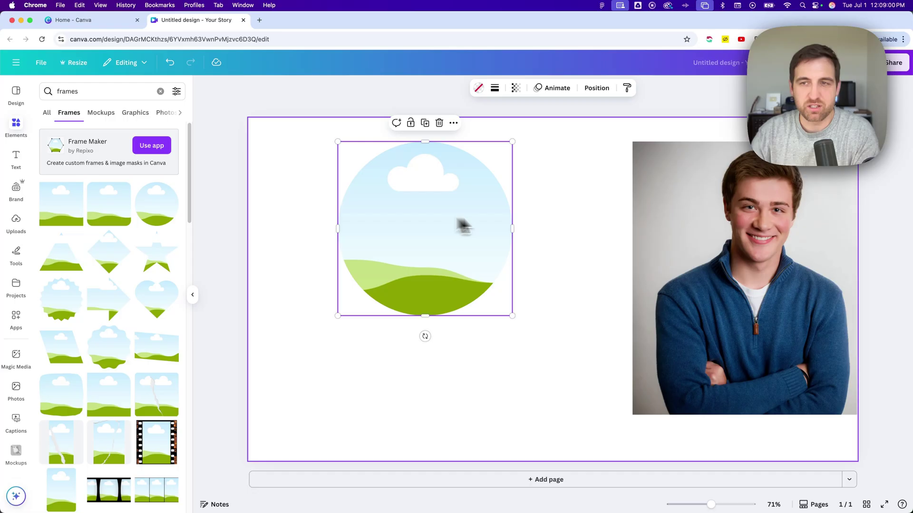
drag(784, 224, 439, 197)
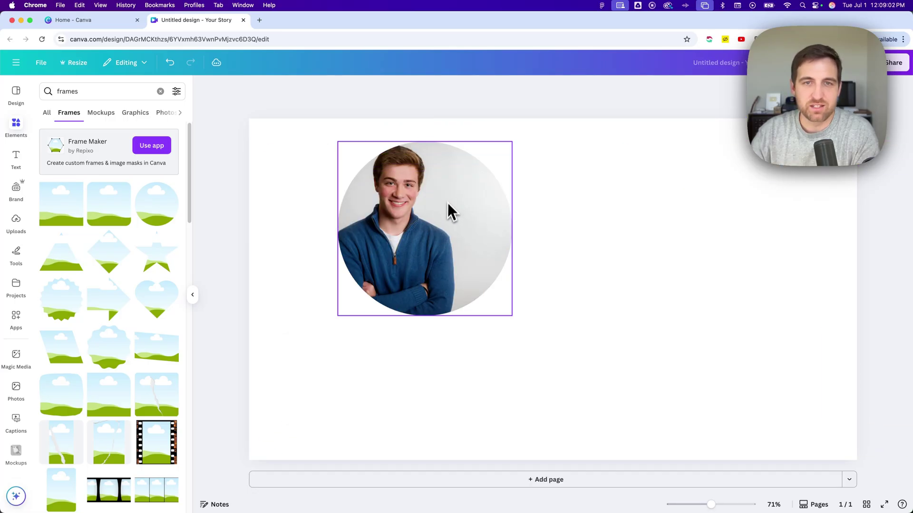
double_click(450, 216)
drag(534, 316, 585, 352)
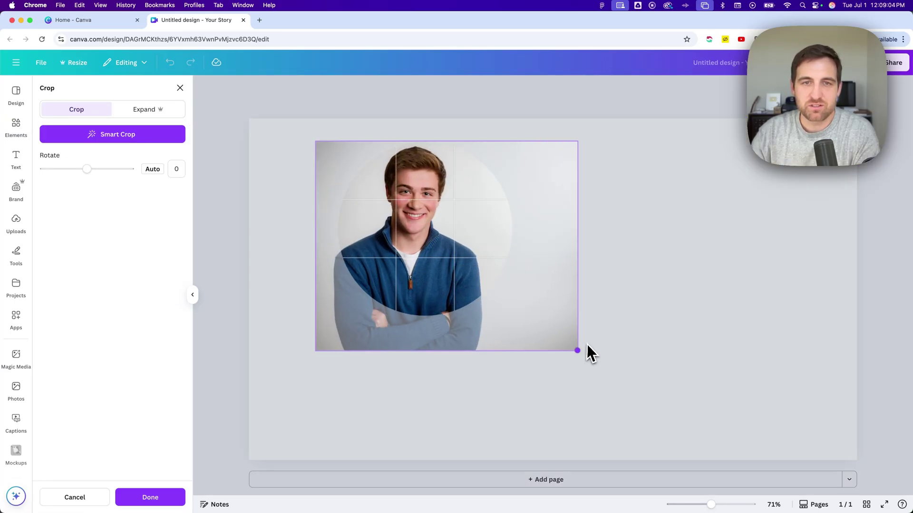
drag(412, 219, 435, 225)
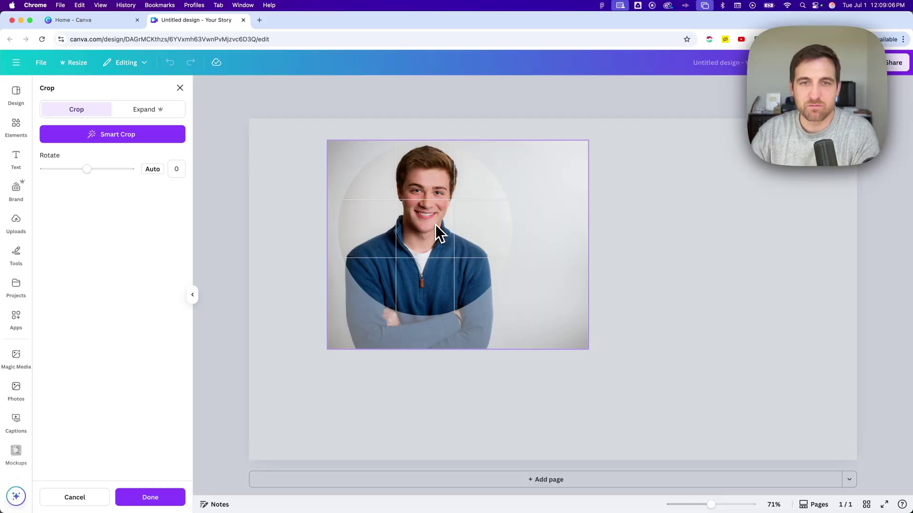
click(710, 190)
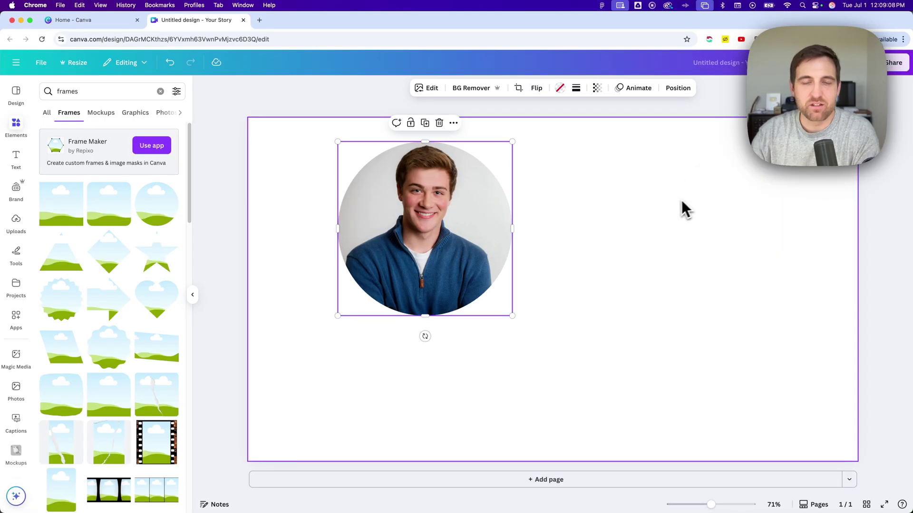
click(673, 202)
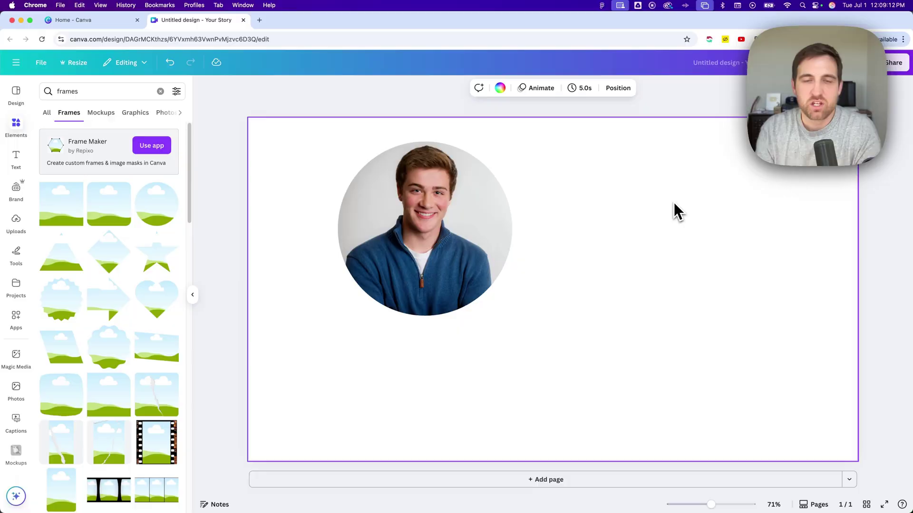
Shrink the circular portrait to 420 × 420 and move it toward the upper middle.
double_click(483, 222)
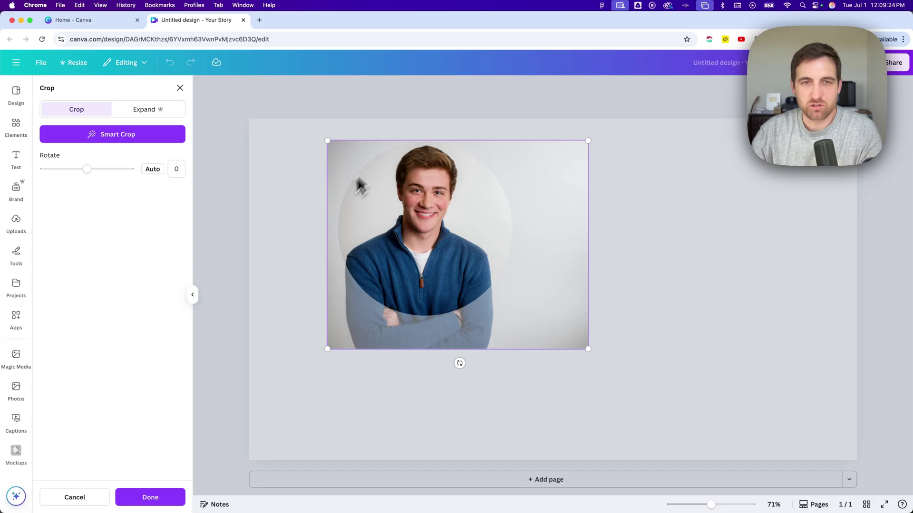
click(682, 195)
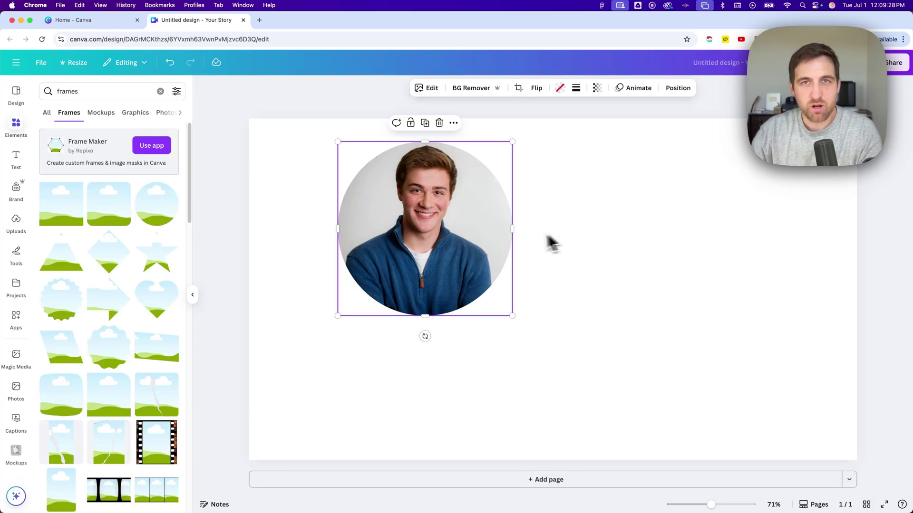
drag(512, 316, 474, 277)
drag(424, 204, 474, 224)
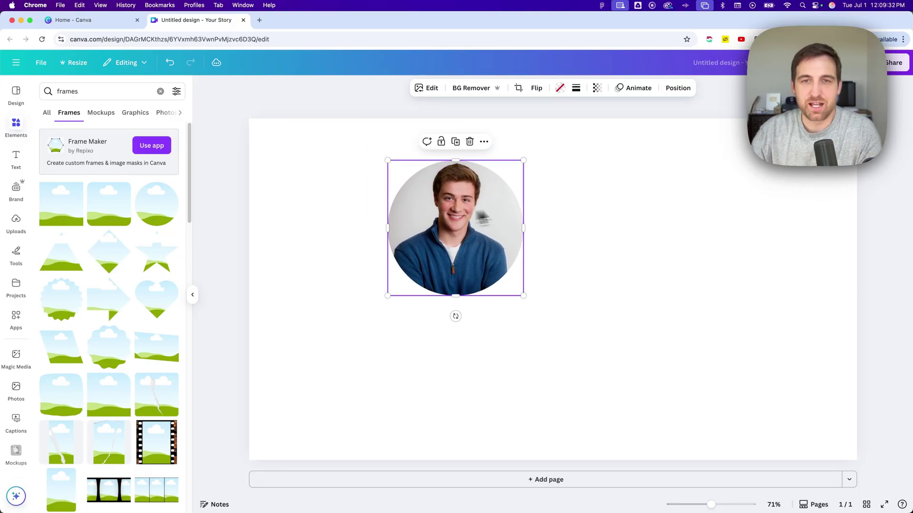
click(596, 205)
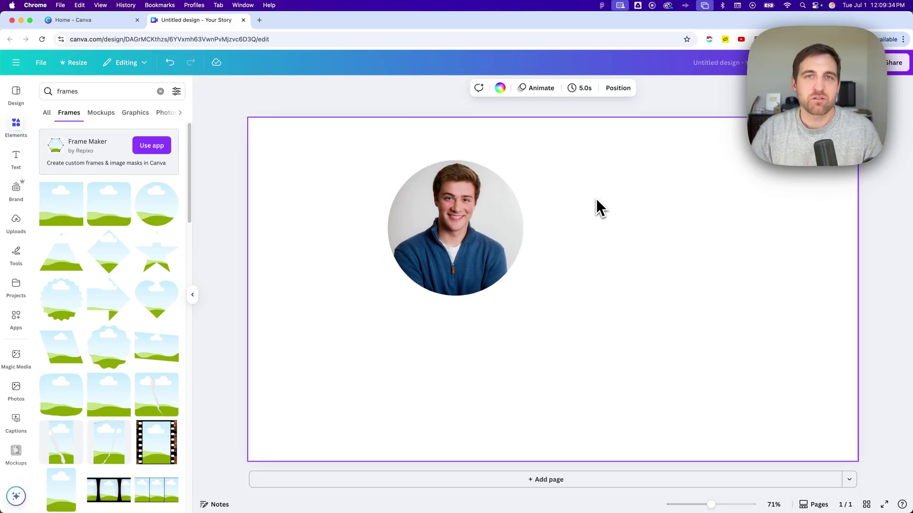